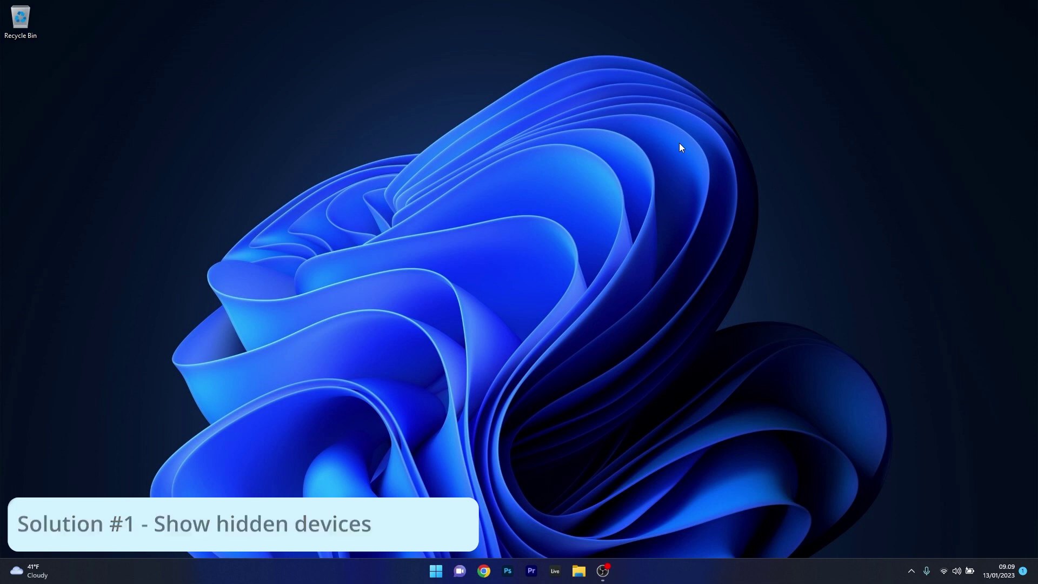
Open Device Manager from the Win+X menu and centre its window.
{"action": "right_click", "coordinate": [433, 574]}
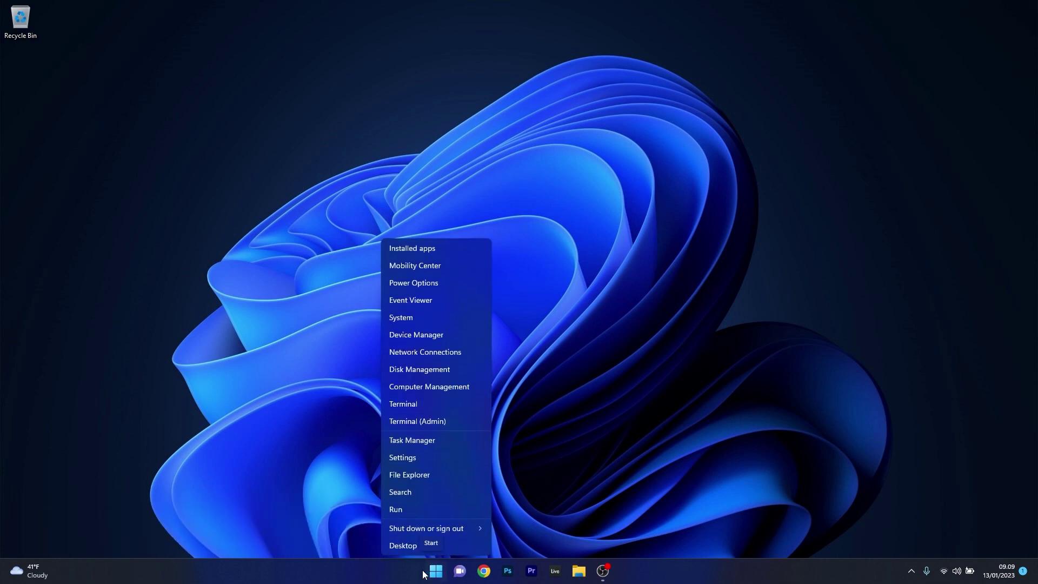
{"action": "left_click", "coordinate": [470, 340]}
{"action": "left_click_drag", "start_coordinate": [276, 35], "coordinate": [539, 132]}
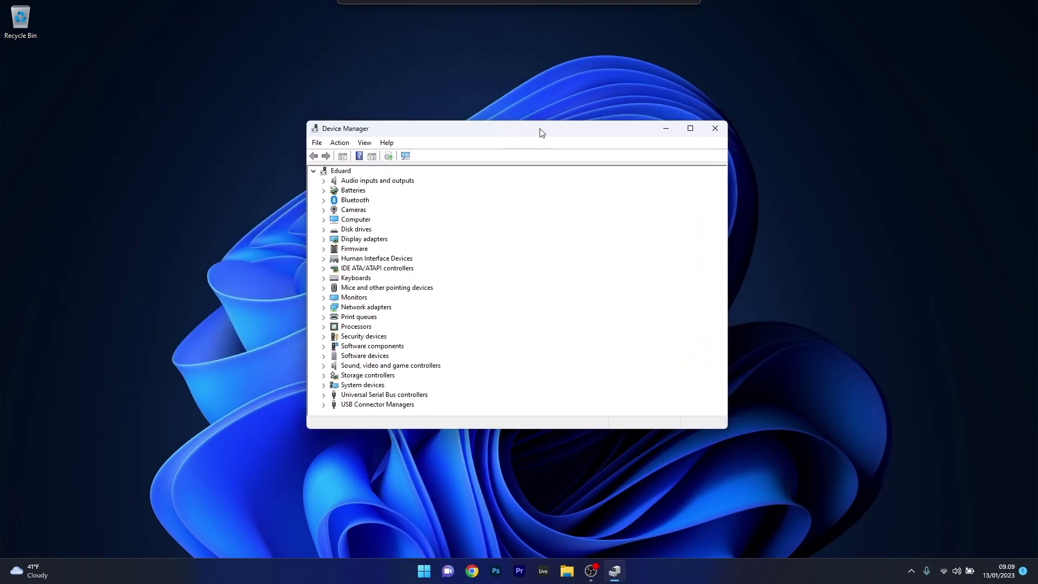
Show hidden devices, confirm Display adapters lists Intel UHD Graphics and NVIDIA GeForce RTX 2060, then close.
{"action": "left_click", "coordinate": [365, 142]}
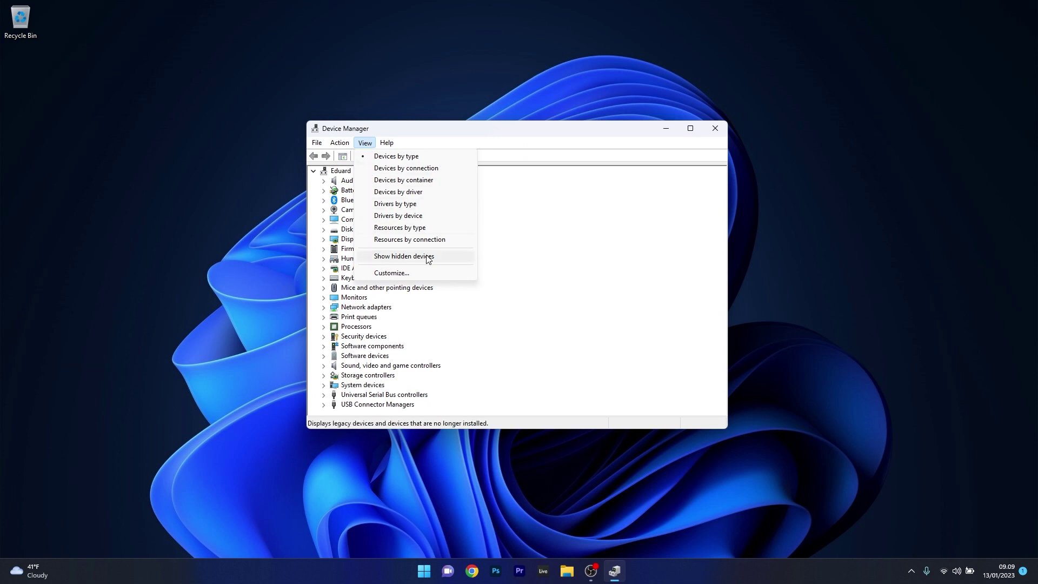
{"action": "left_click", "coordinate": [446, 257]}
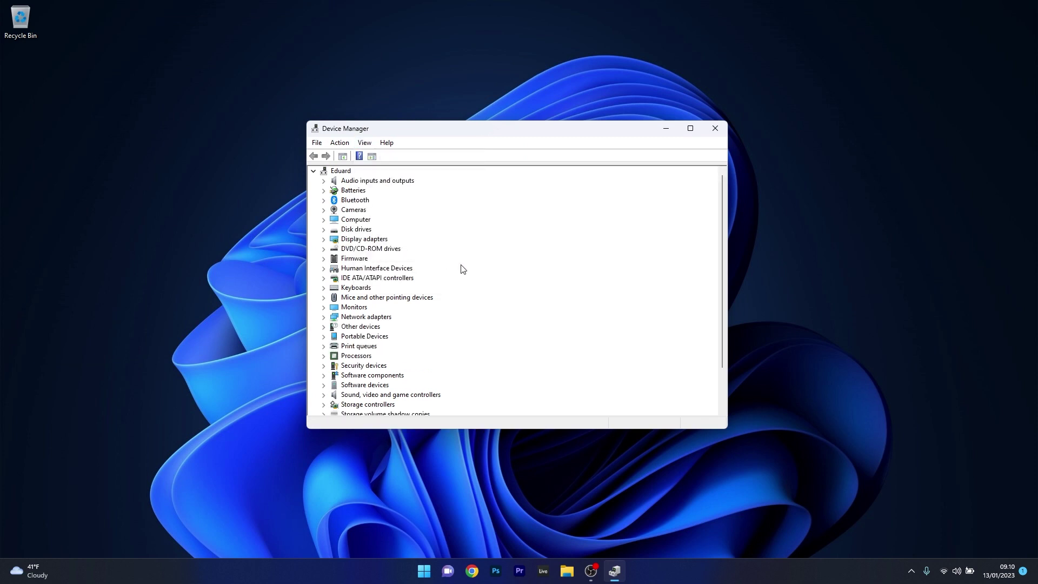
{"action": "left_click", "coordinate": [323, 239]}
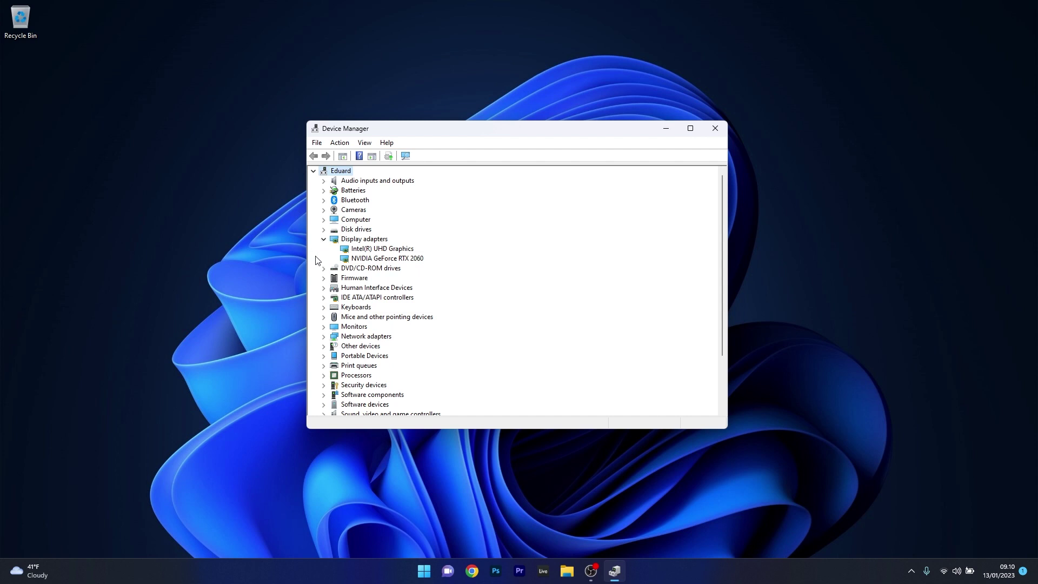
{"action": "left_click", "coordinate": [715, 129]}
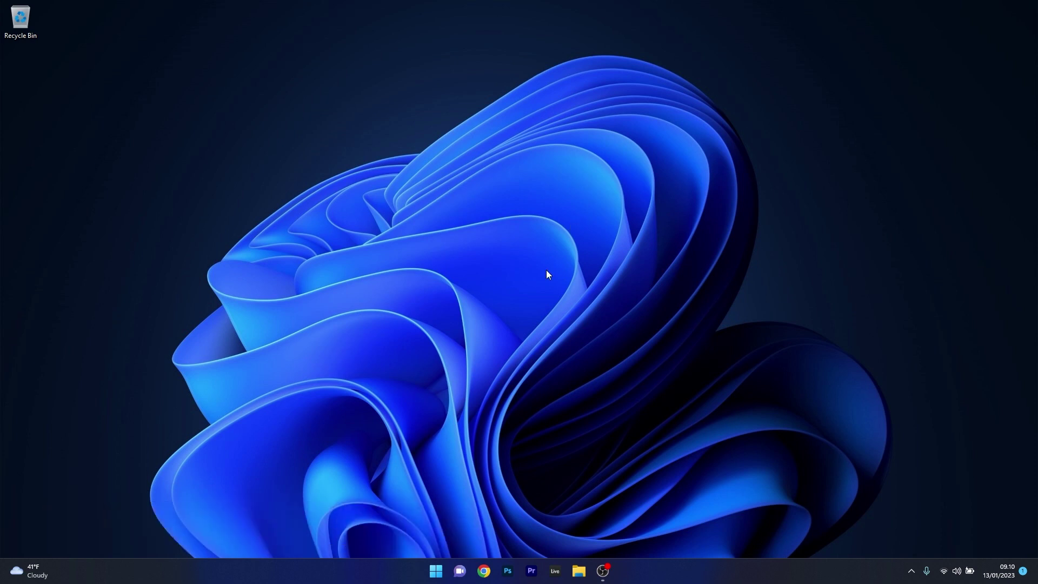
Open Settings and go to Windows Update > Advanced options > Optional updates.
{"action": "left_click", "coordinate": [436, 571]}
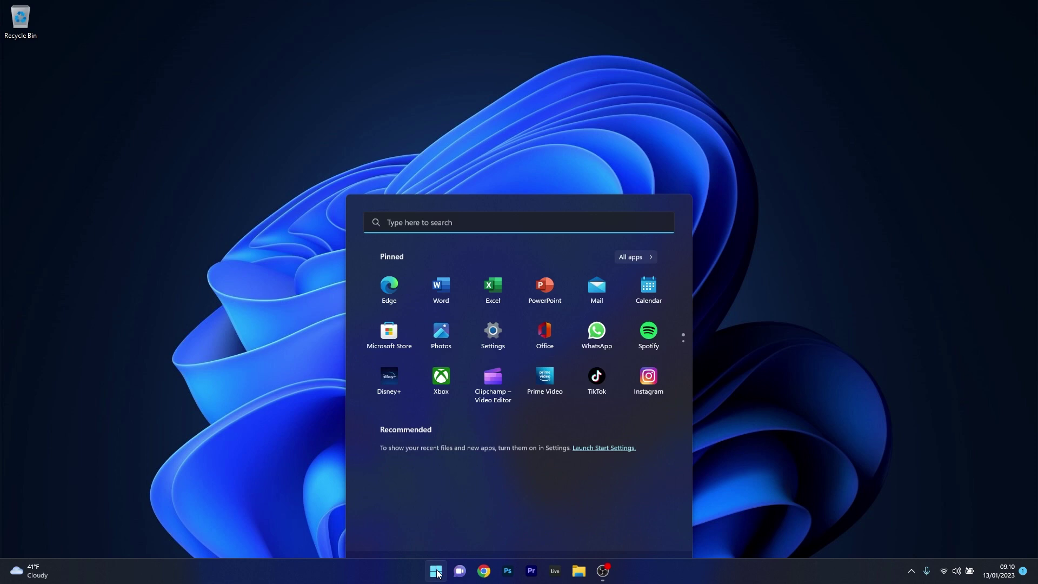
{"action": "left_click", "coordinate": [488, 301]}
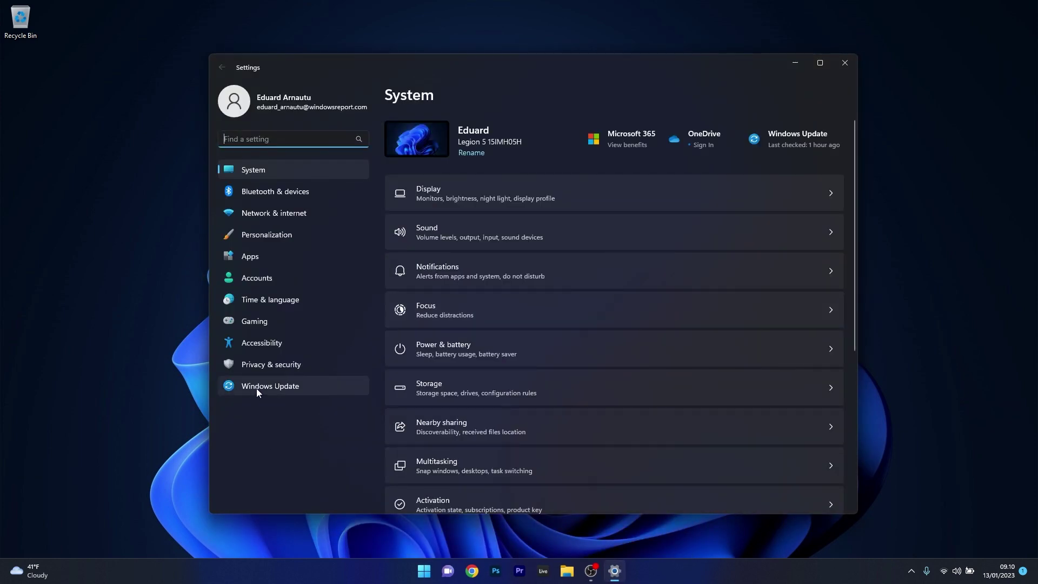
{"action": "left_click", "coordinate": [259, 387]}
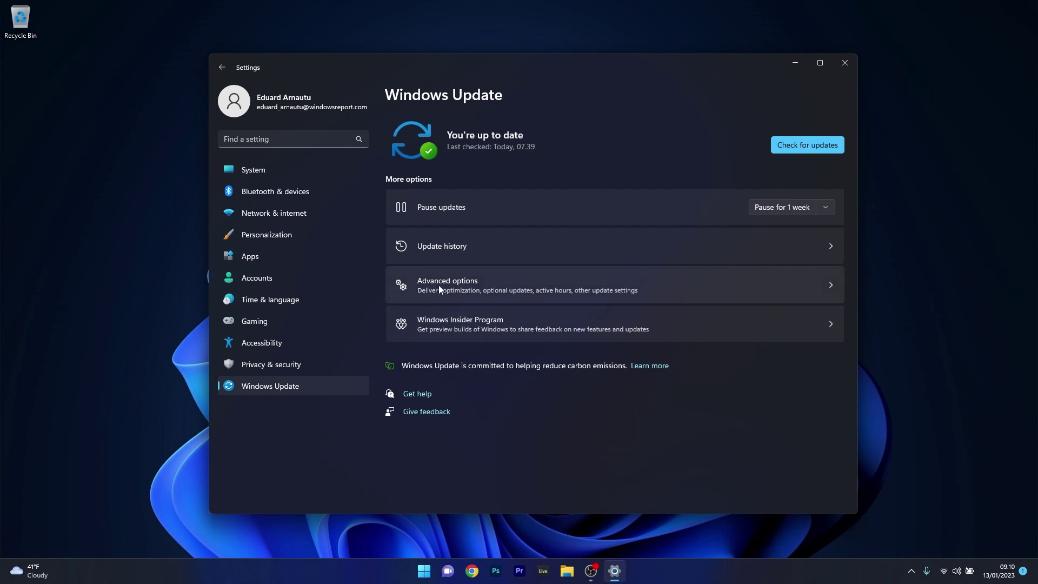
{"action": "left_click", "coordinate": [785, 285]}
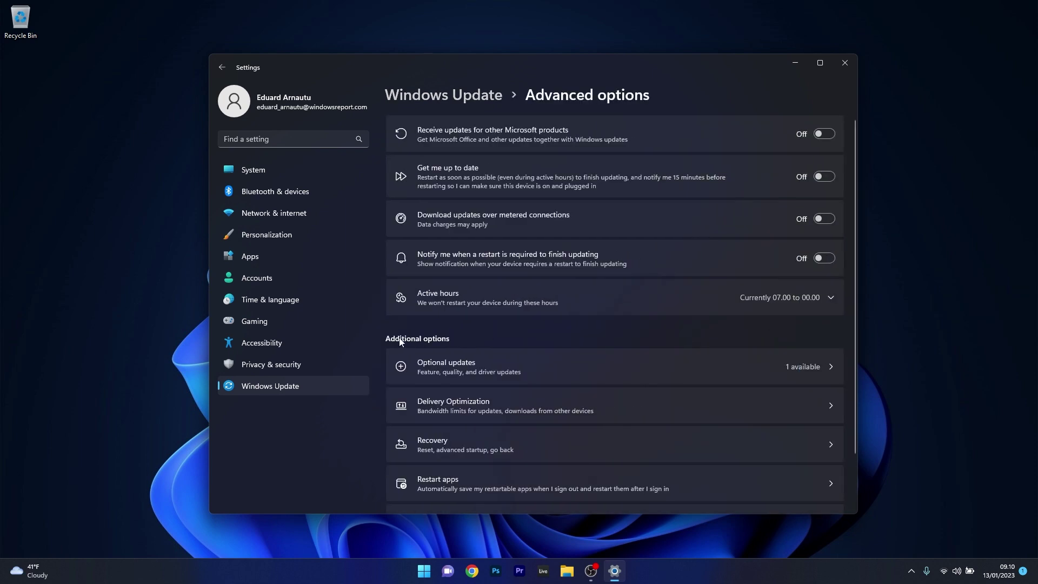
{"action": "left_click", "coordinate": [800, 370]}
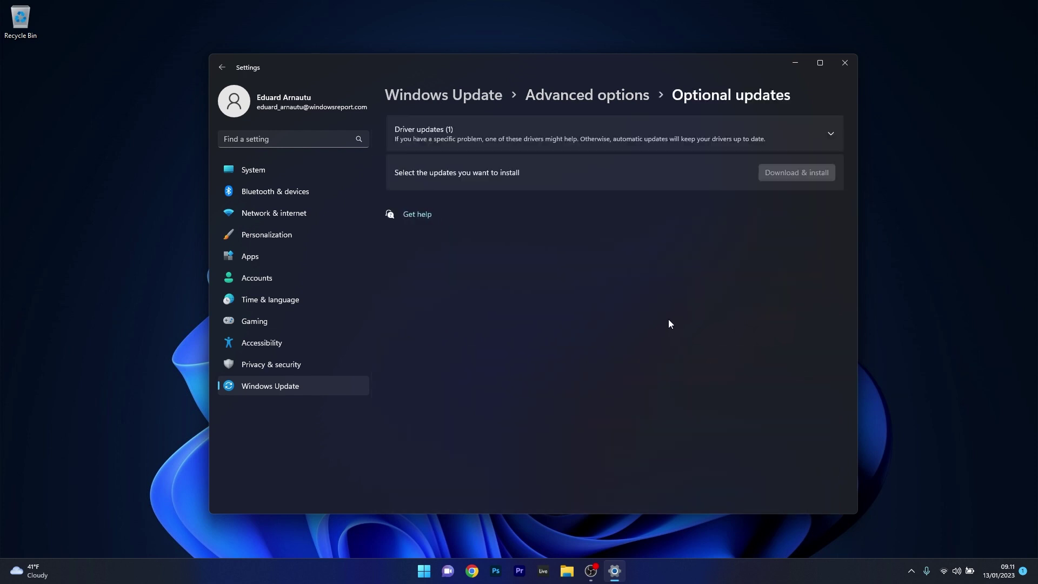
Tick the Lenovo - System - 1.2.0.11 driver update under Driver updates, then close Settings.
{"action": "left_click", "coordinate": [829, 130]}
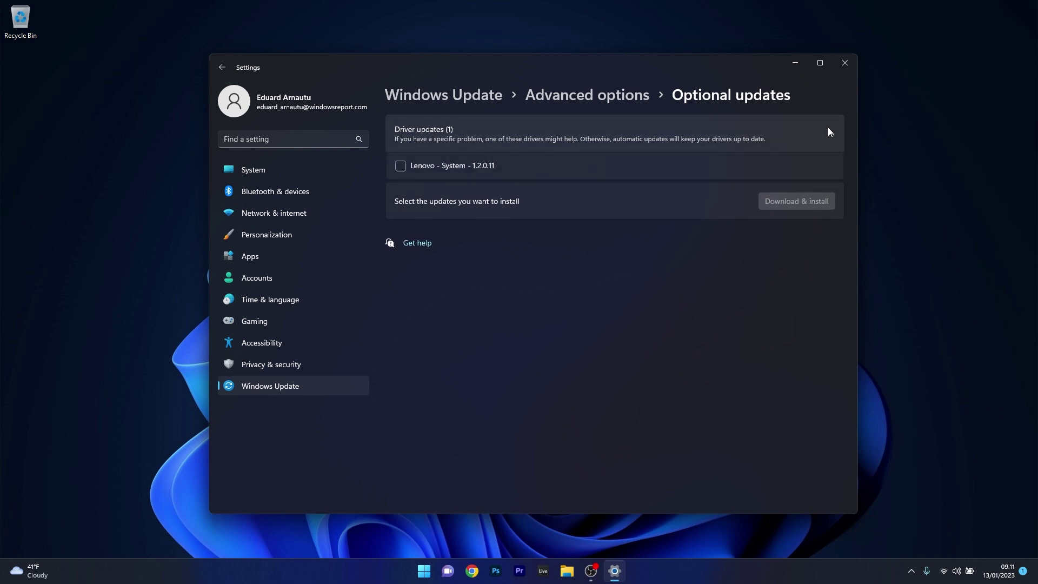
{"action": "left_click", "coordinate": [400, 166]}
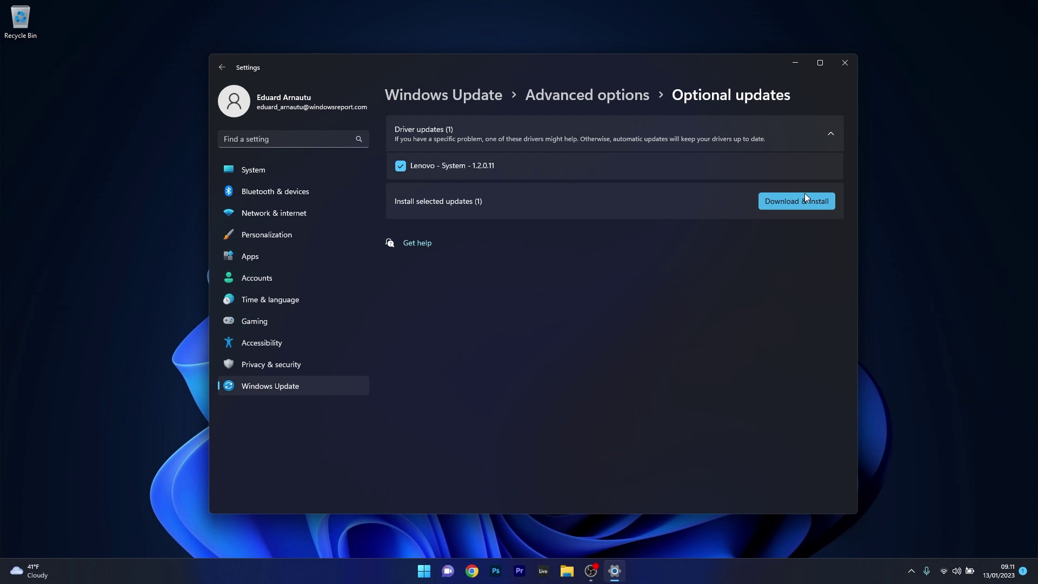
{"action": "left_click", "coordinate": [845, 64]}
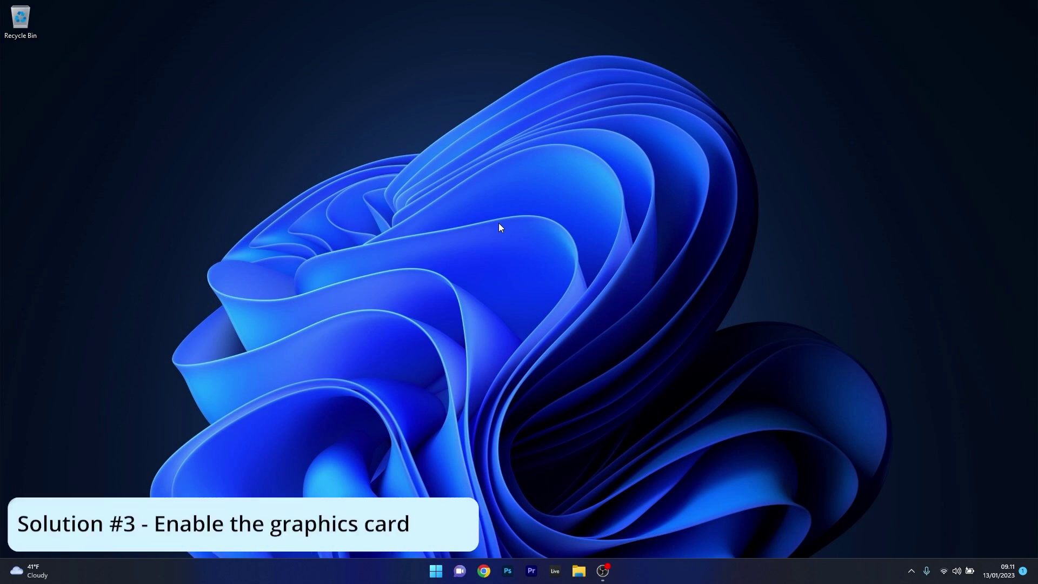
Reopen Device Manager, expand Display adapters and bring up the NVIDIA GeForce RTX 2060 context menu.
{"action": "right_click", "coordinate": [436, 572]}
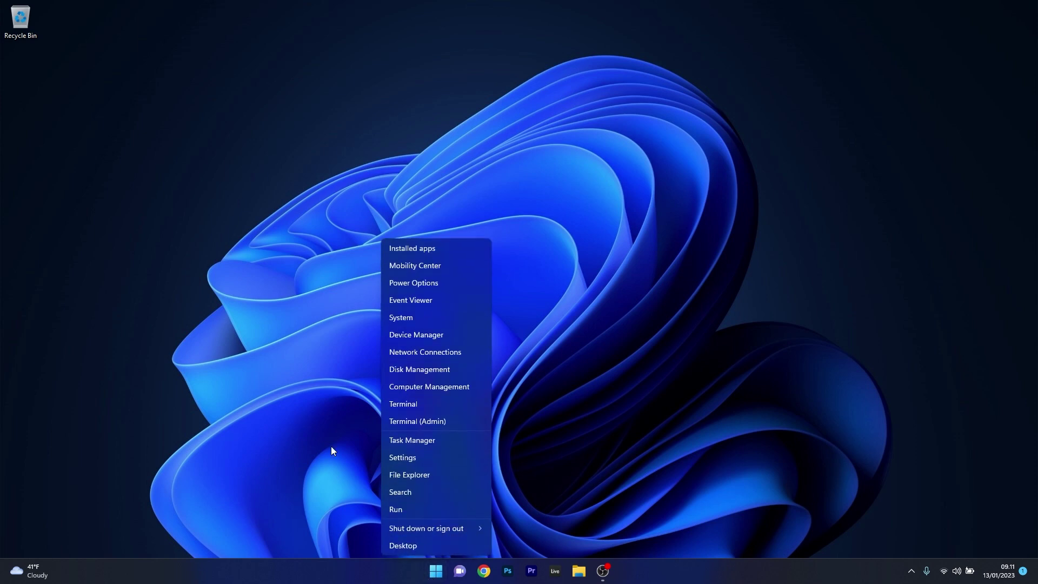
{"action": "left_click", "coordinate": [469, 336]}
{"action": "left_click_drag", "start_coordinate": [225, 35], "coordinate": [487, 134]}
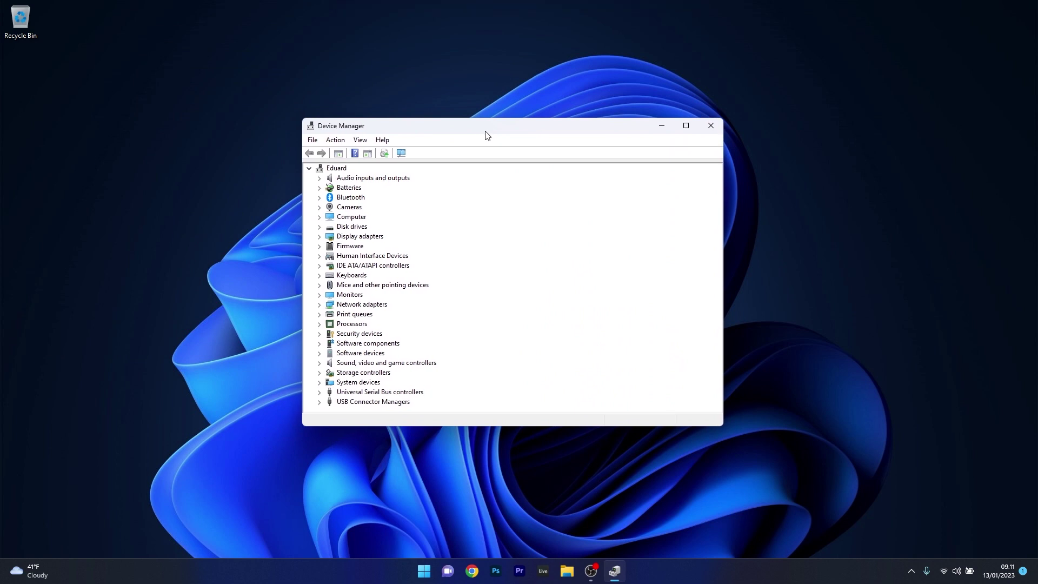
{"action": "left_click", "coordinate": [319, 237]}
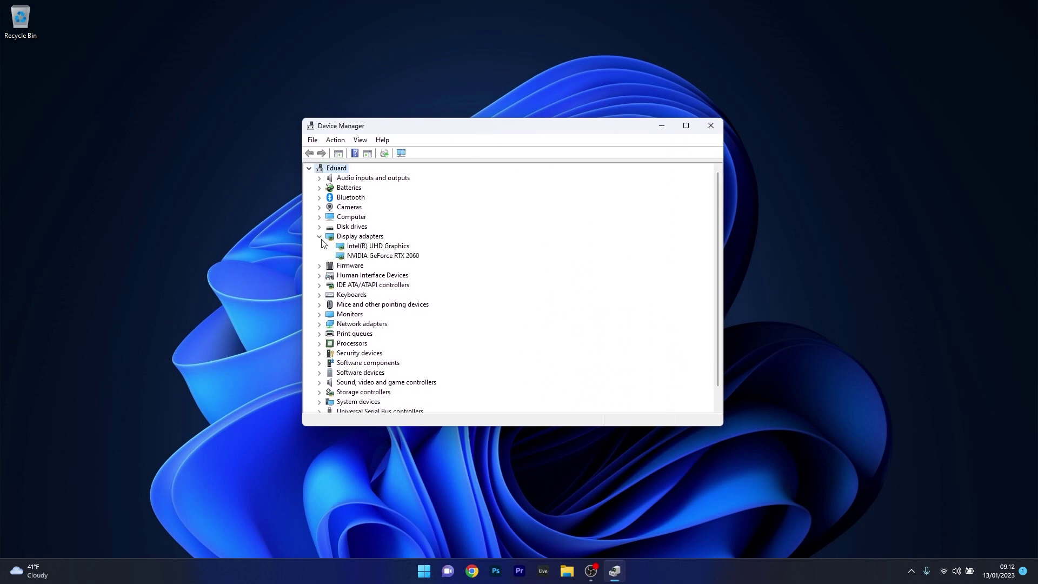
{"action": "right_click", "coordinate": [383, 256]}
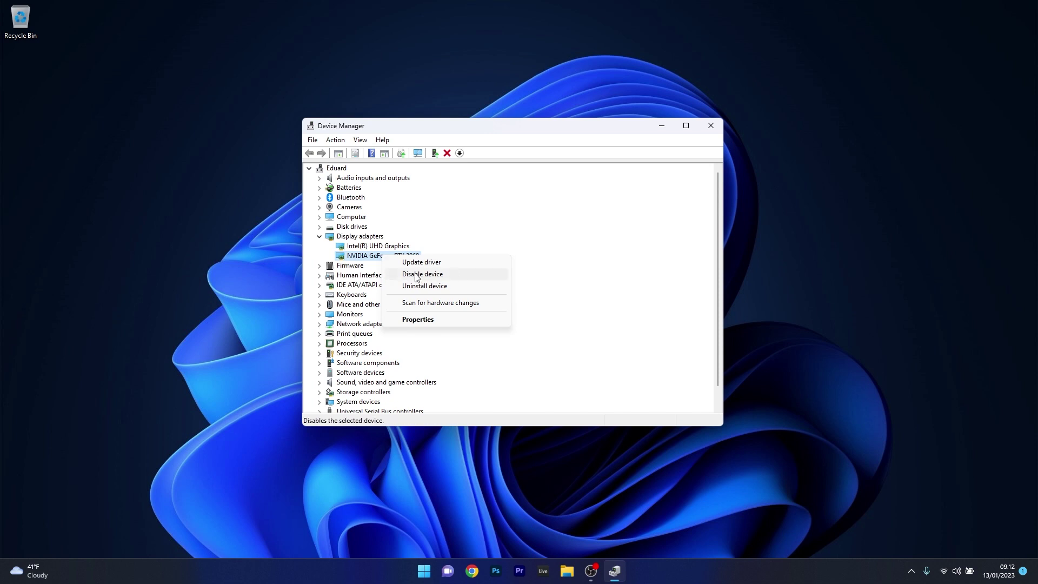
Search automatically for NVIDIA GeForce RTX 2060 drivers, dismiss the 'best drivers installed' result, and close Device Manager.
{"action": "left_click", "coordinate": [457, 265]}
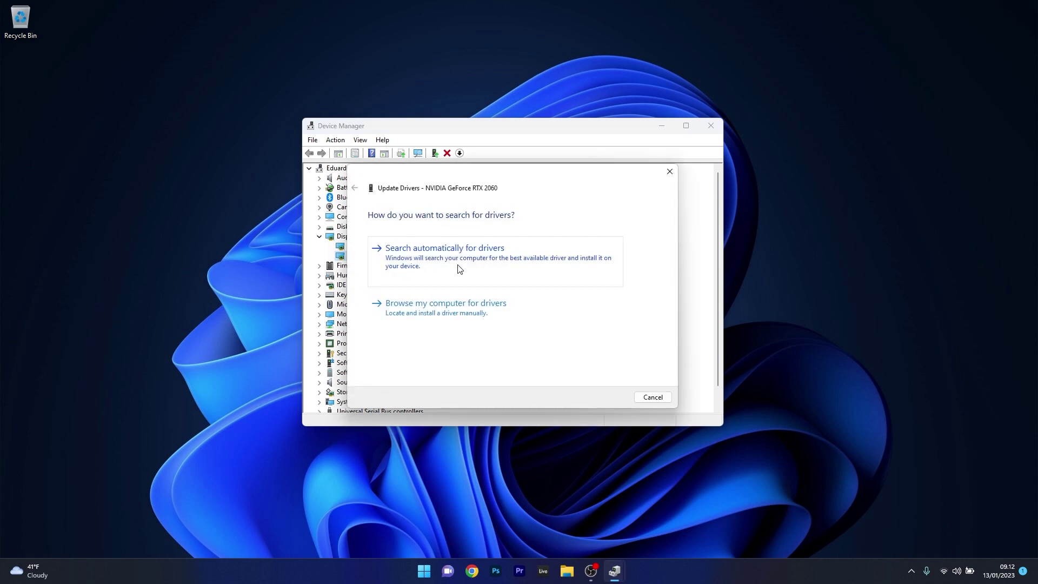
{"action": "left_click", "coordinate": [542, 266]}
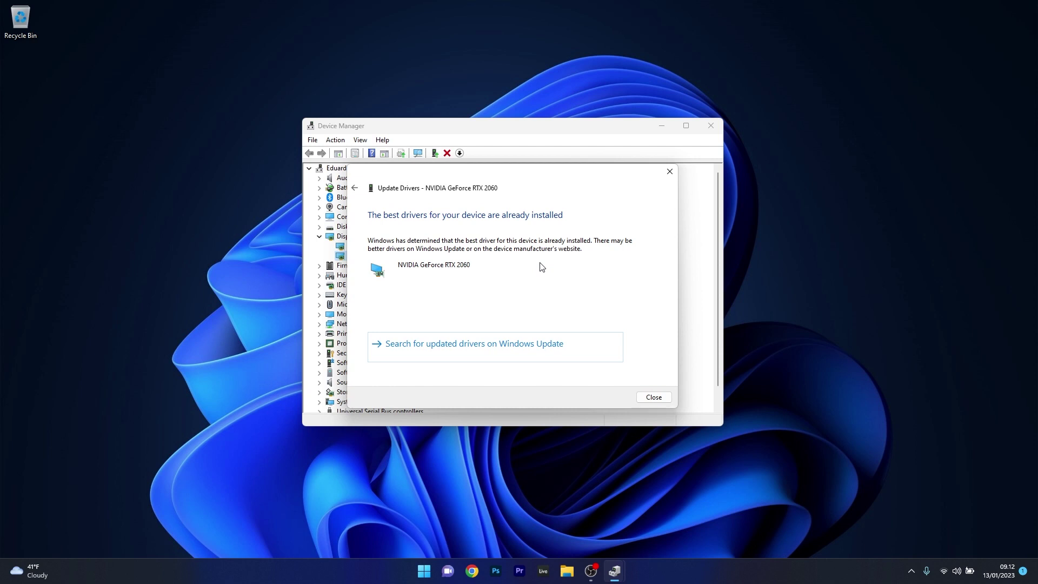
{"action": "left_click", "coordinate": [671, 172]}
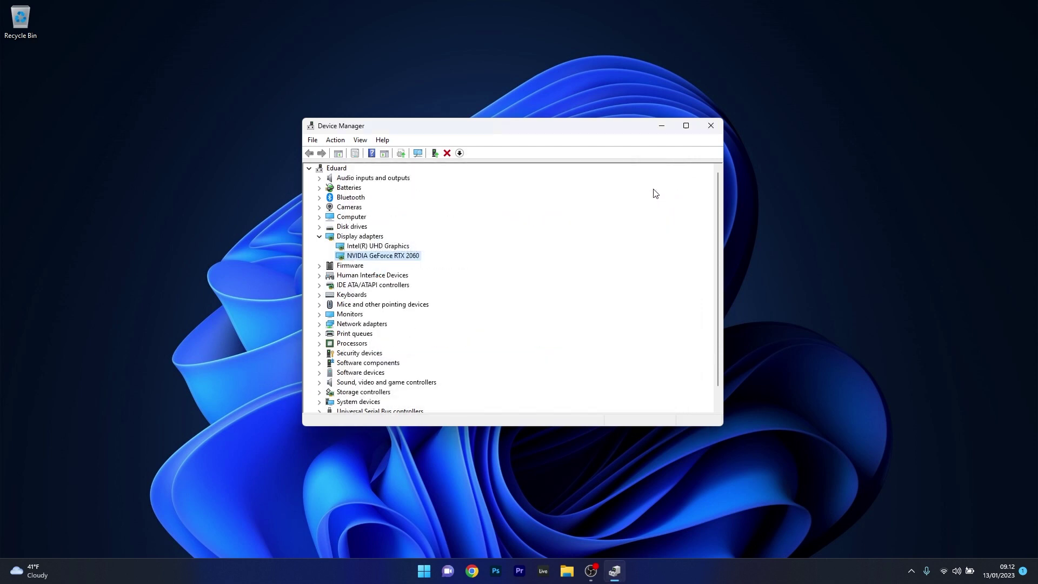
{"action": "left_click", "coordinate": [711, 128]}
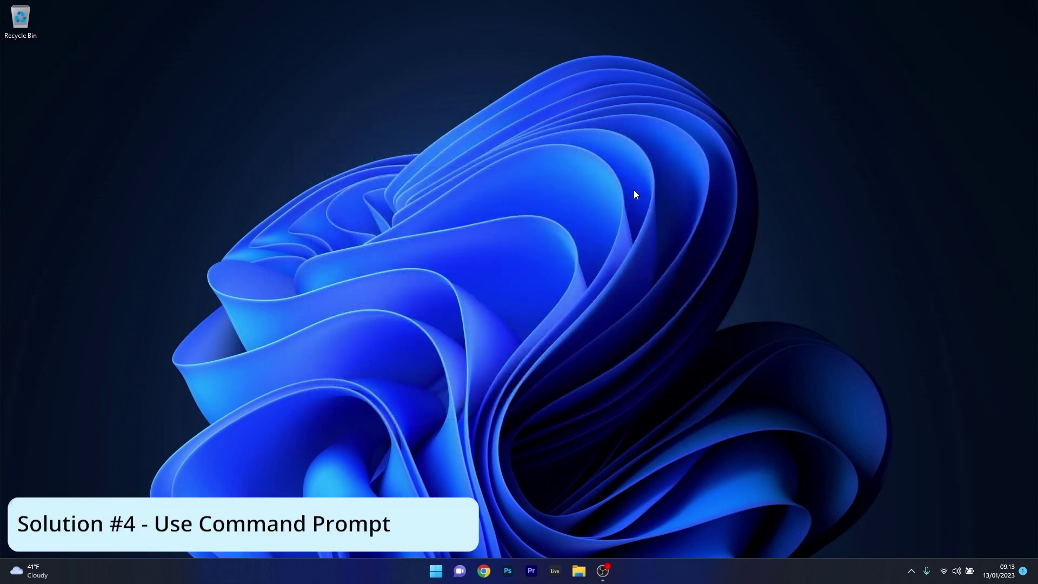
{"action": "left_click", "coordinate": [435, 577]}
{"action": "type", "text": "cmd"}
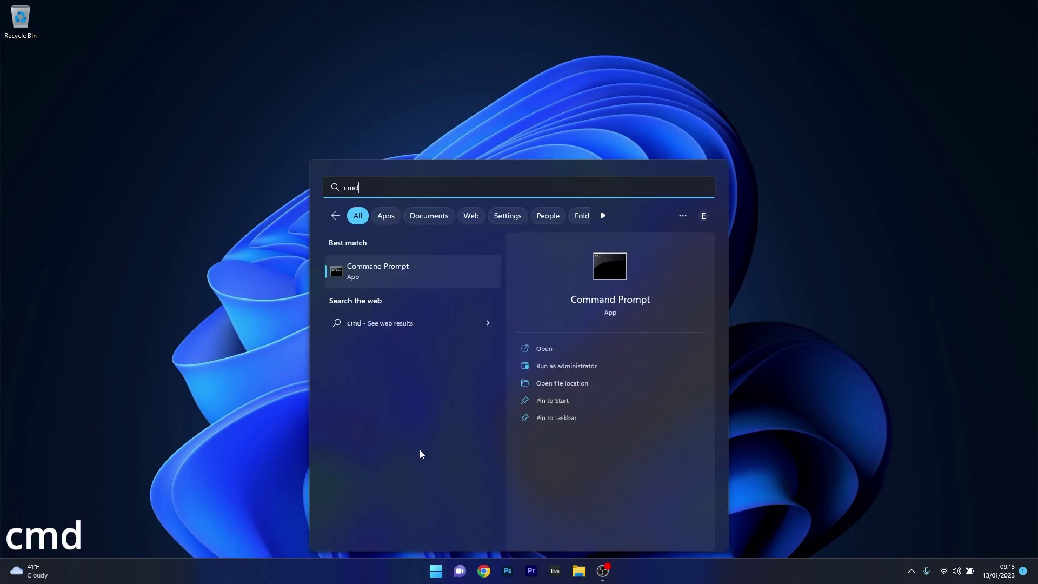
{"action": "right_click", "coordinate": [426, 268]}
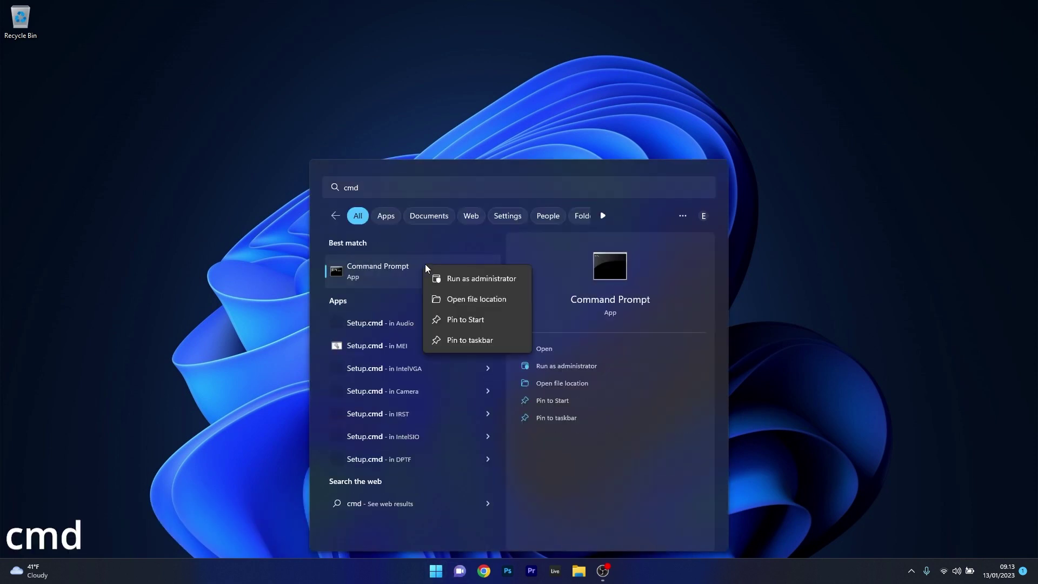
{"action": "left_click", "coordinate": [508, 280]}
{"action": "left_click_drag", "start_coordinate": [278, 24], "coordinate": [501, 132]}
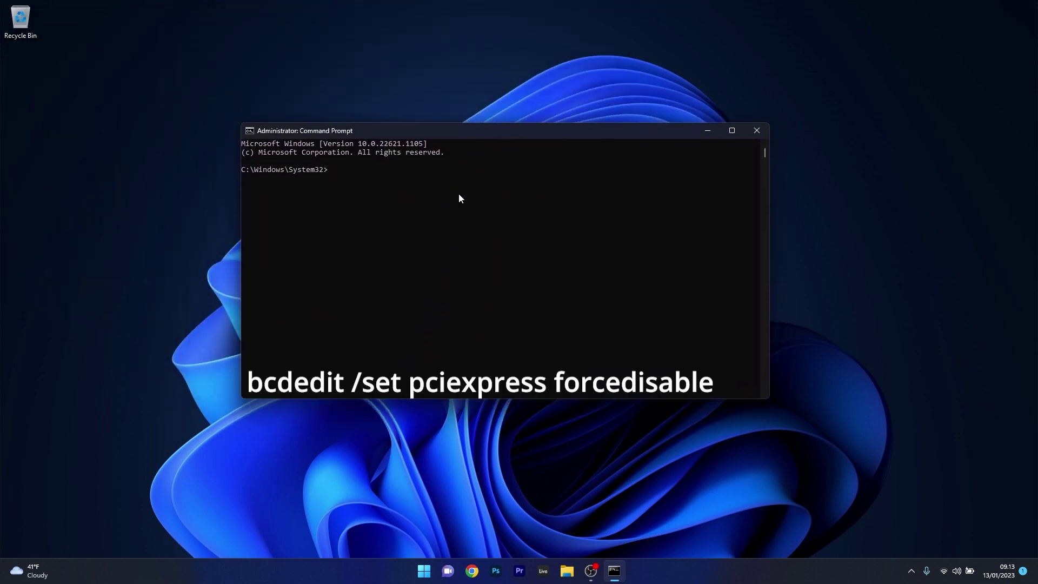
{"action": "type", "text": "bcdedit /set pciexpress forcedisable"}
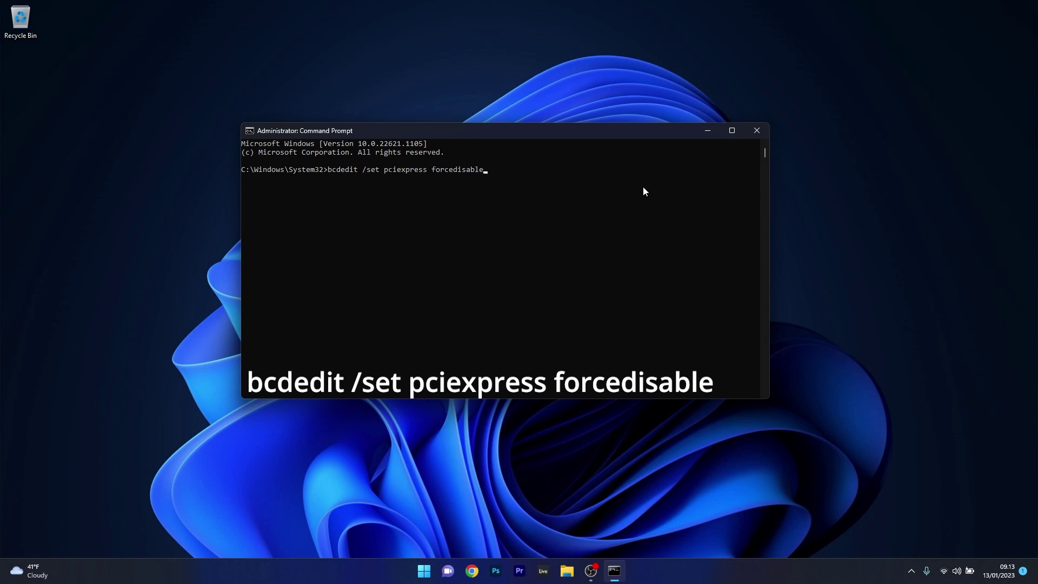
{"action": "left_click", "coordinate": [758, 134]}
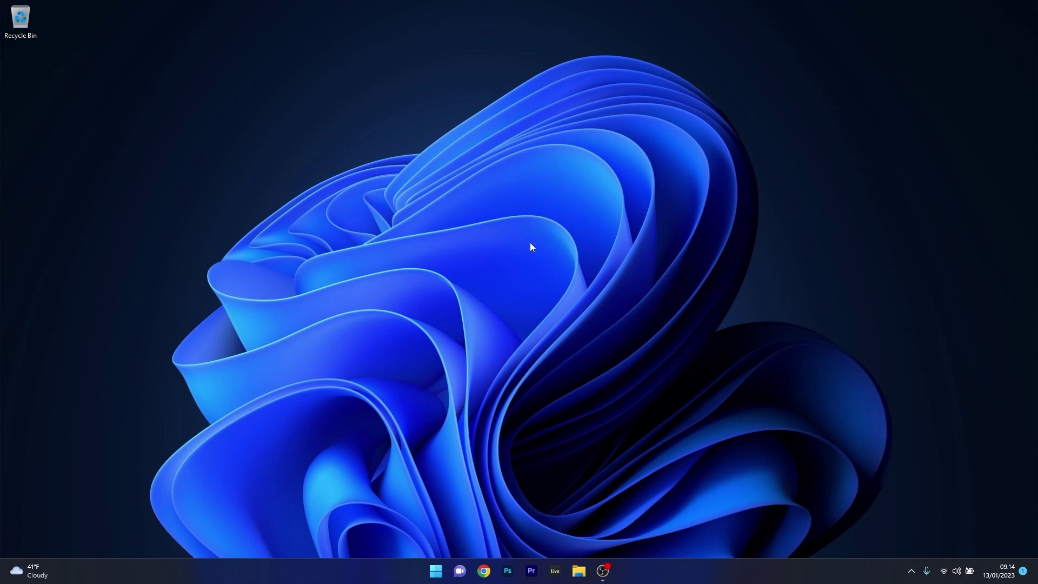
{"action": "left_click", "coordinate": [436, 571]}
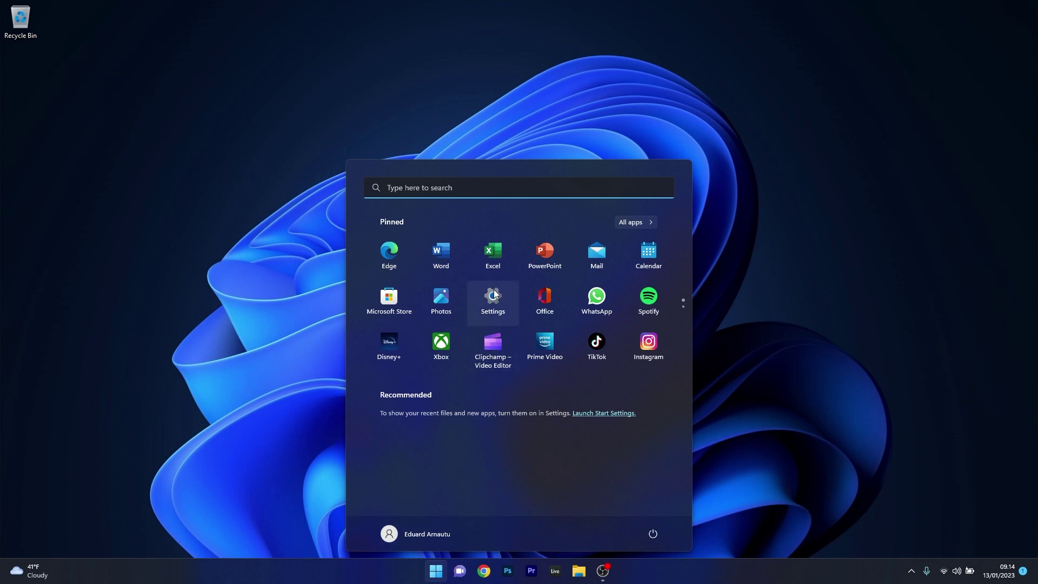
{"action": "left_click", "coordinate": [493, 296]}
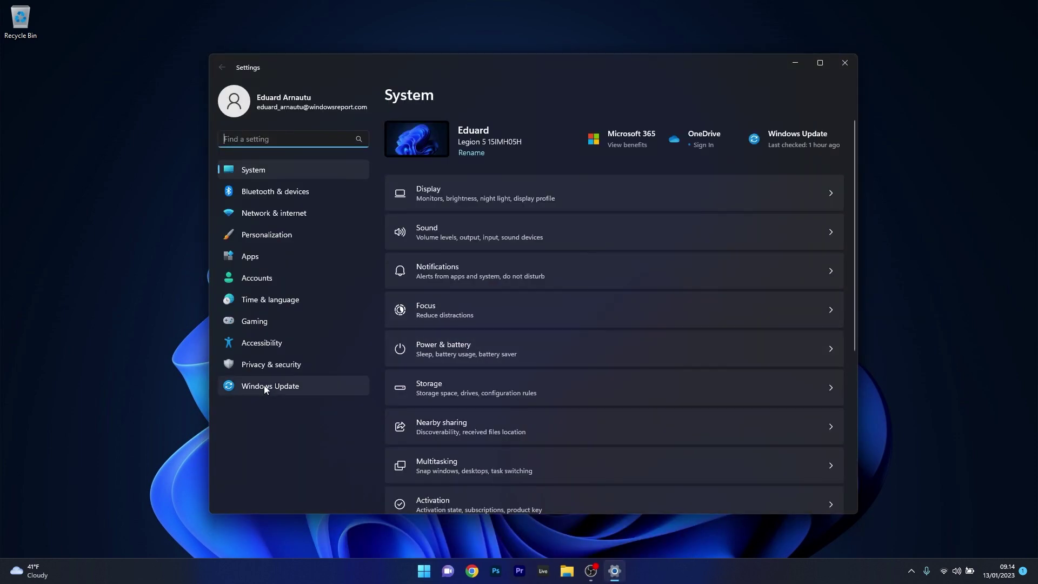
{"action": "left_click", "coordinate": [285, 385]}
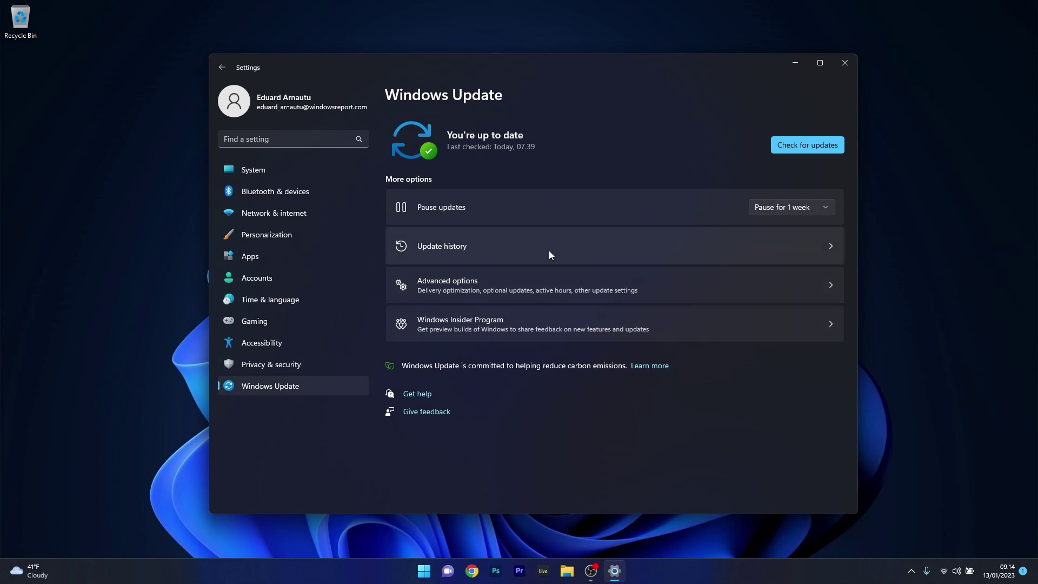
{"action": "left_click", "coordinate": [659, 245]}
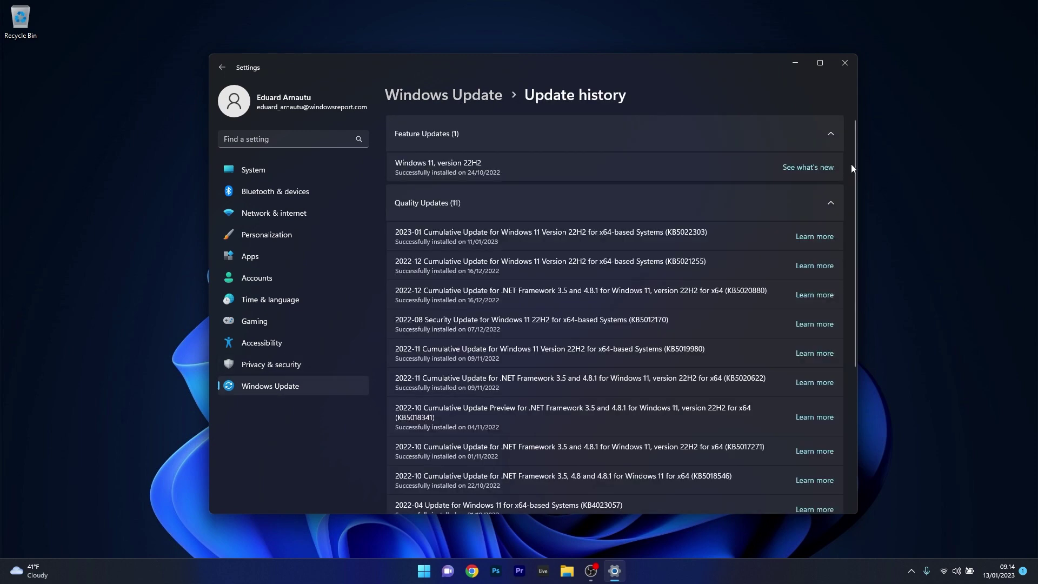
{"action": "left_click_drag", "start_coordinate": [855, 167], "coordinate": [860, 319]}
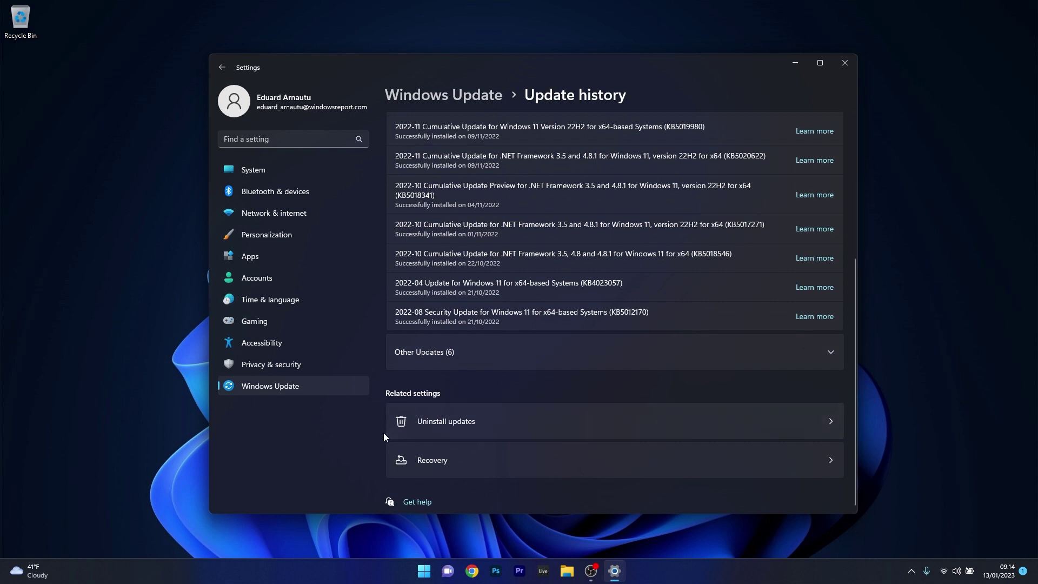
{"action": "left_click", "coordinate": [757, 430]}
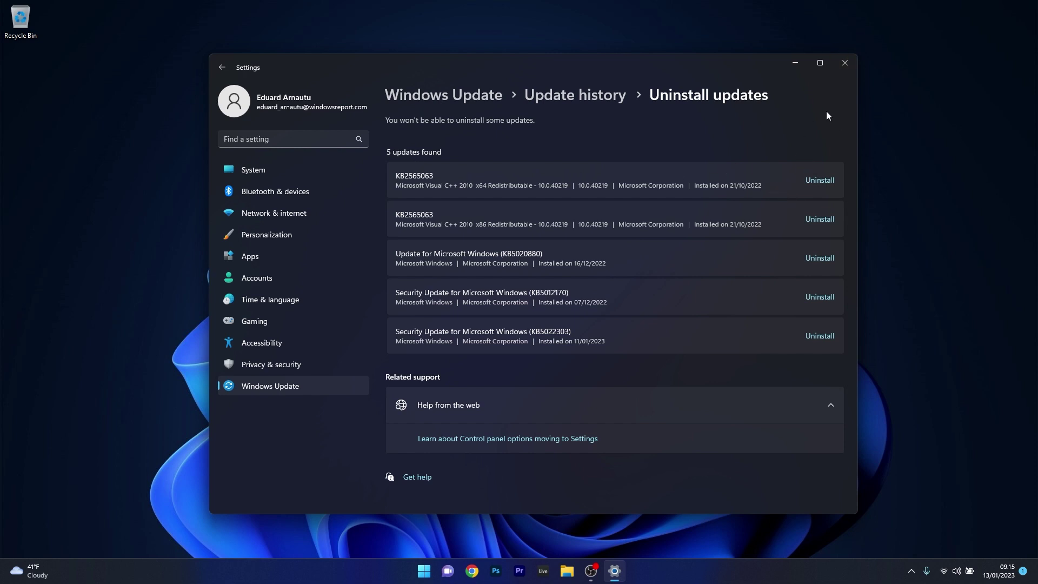
{"action": "left_click", "coordinate": [845, 63]}
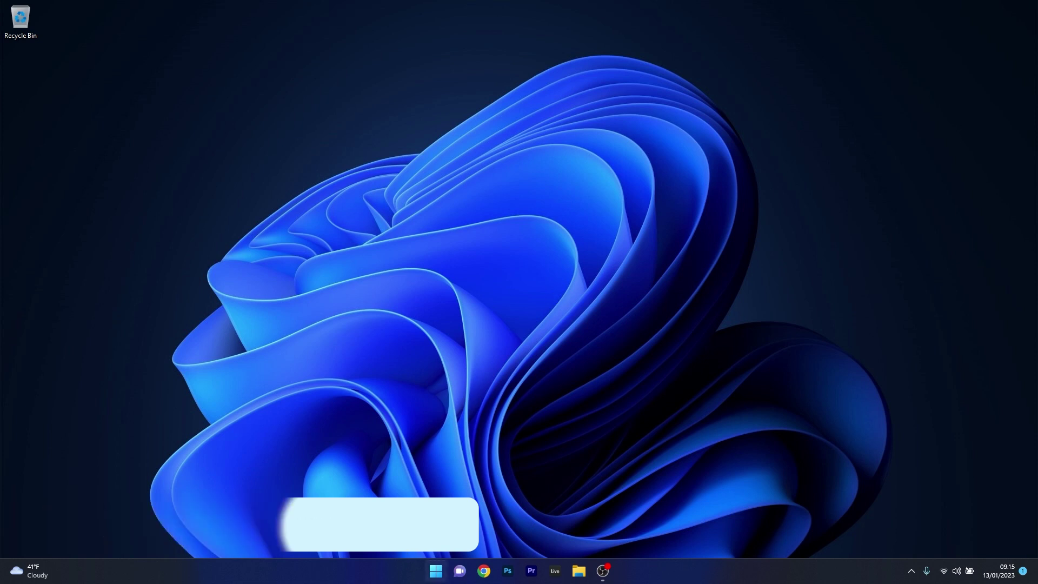
Run Check for updates on the Windows Update page of Settings, then close Settings.
{"action": "left_click", "coordinate": [436, 571]}
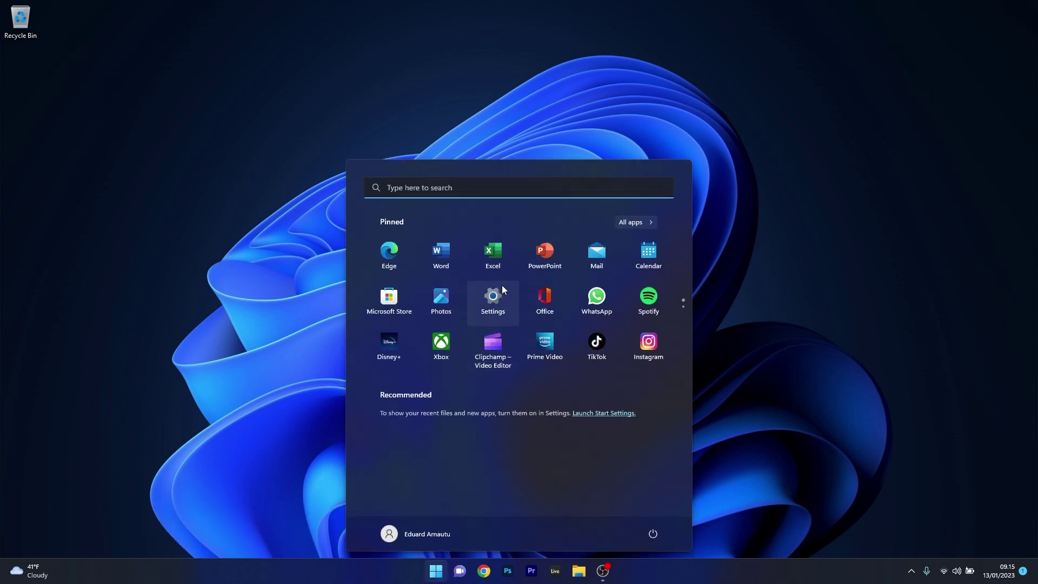
{"action": "left_click", "coordinate": [494, 298]}
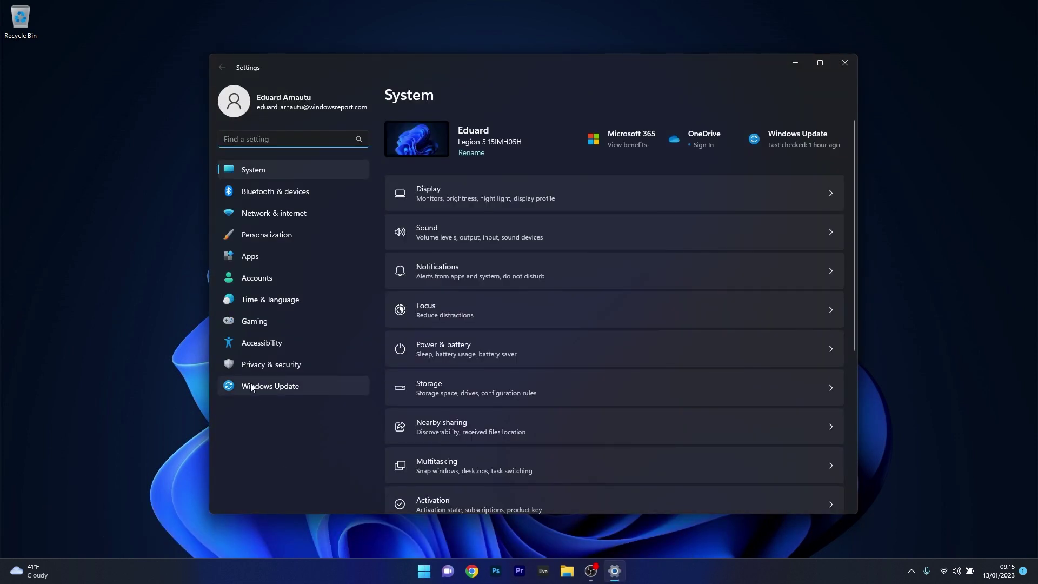
{"action": "left_click", "coordinate": [257, 386]}
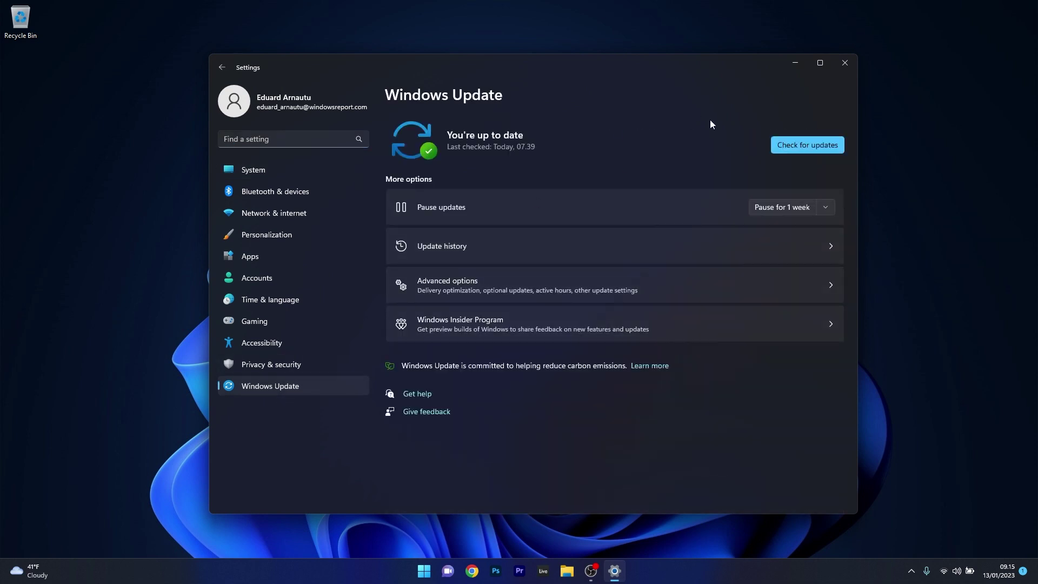
{"action": "left_click", "coordinate": [807, 145]}
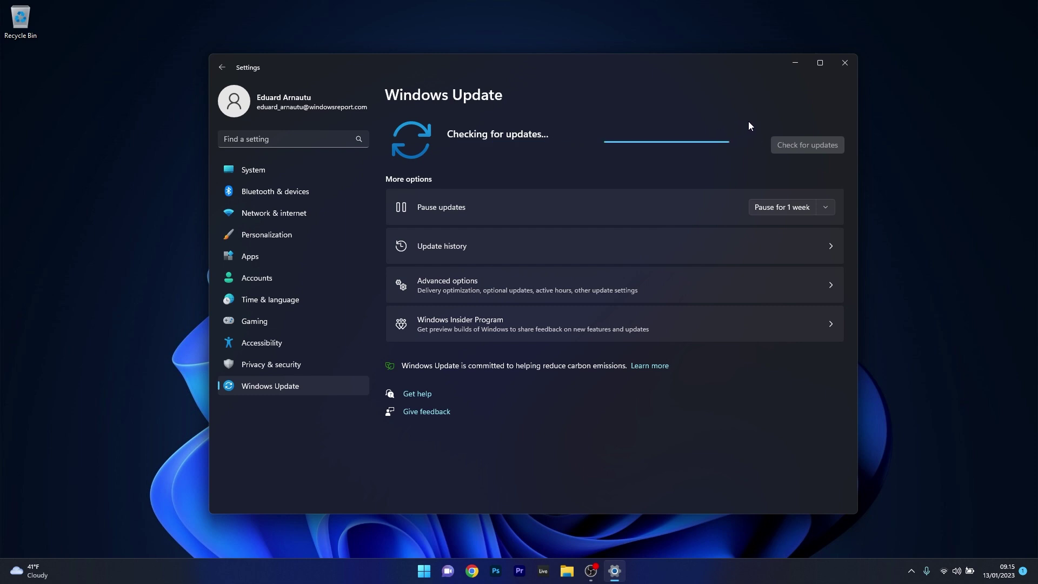
{"action": "left_click", "coordinate": [845, 63]}
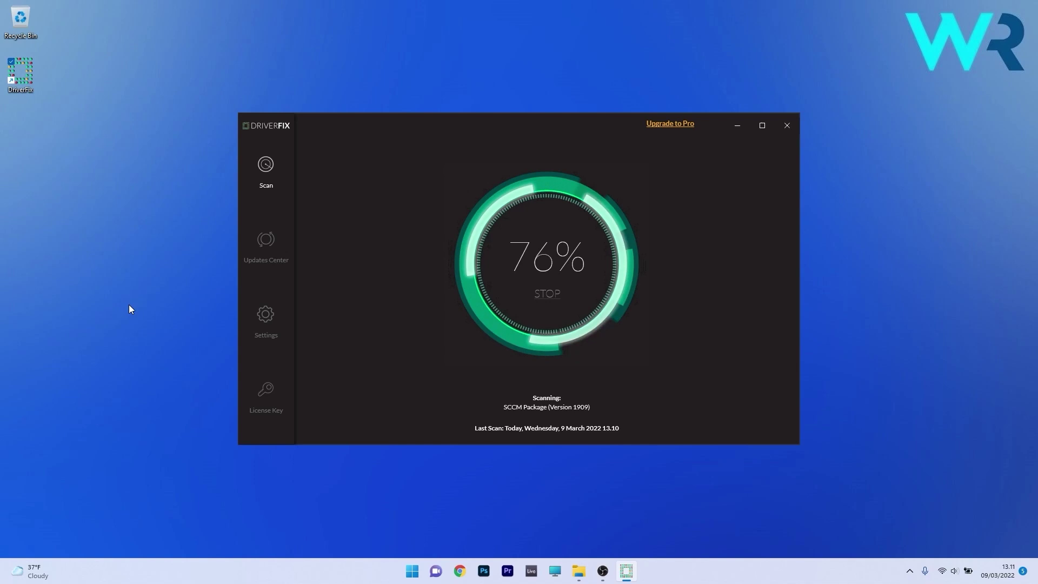
Tick the Bluetooth driver in DriverFix and update it using the Automatically Update option.
{"action": "left_click", "coordinate": [324, 252]}
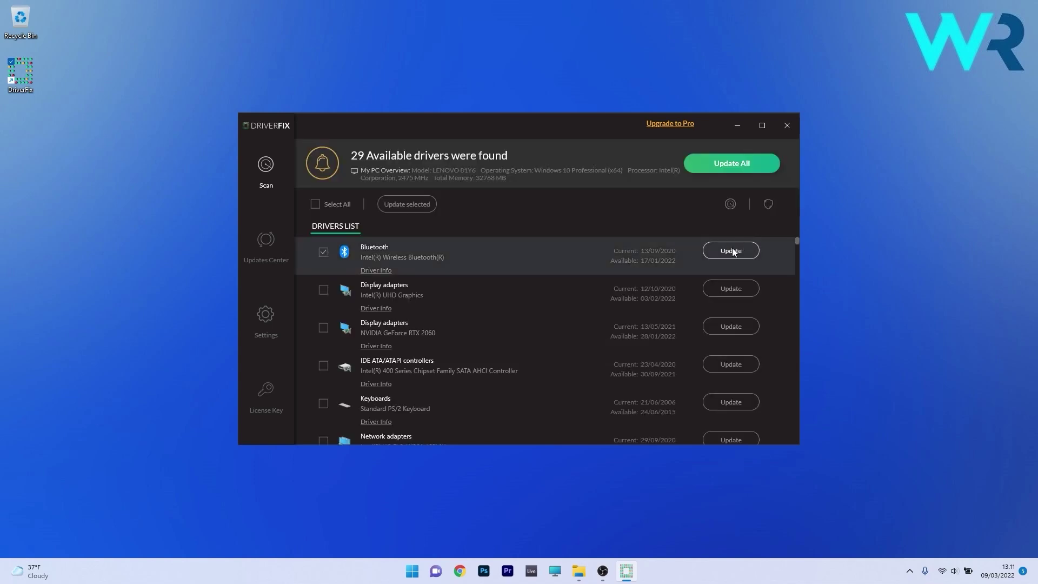
{"action": "left_click", "coordinate": [733, 251]}
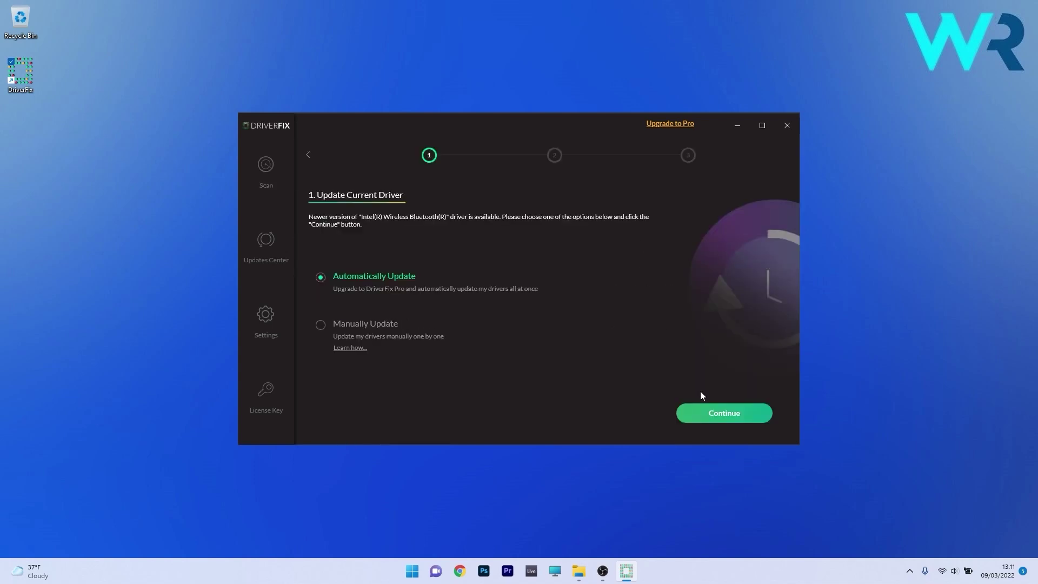
{"action": "left_click", "coordinate": [713, 418]}
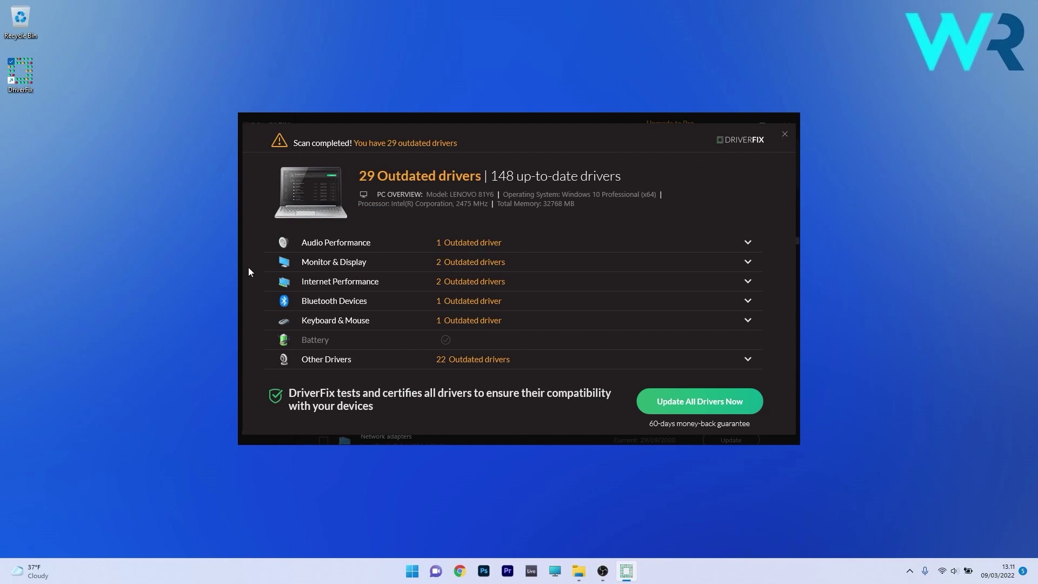